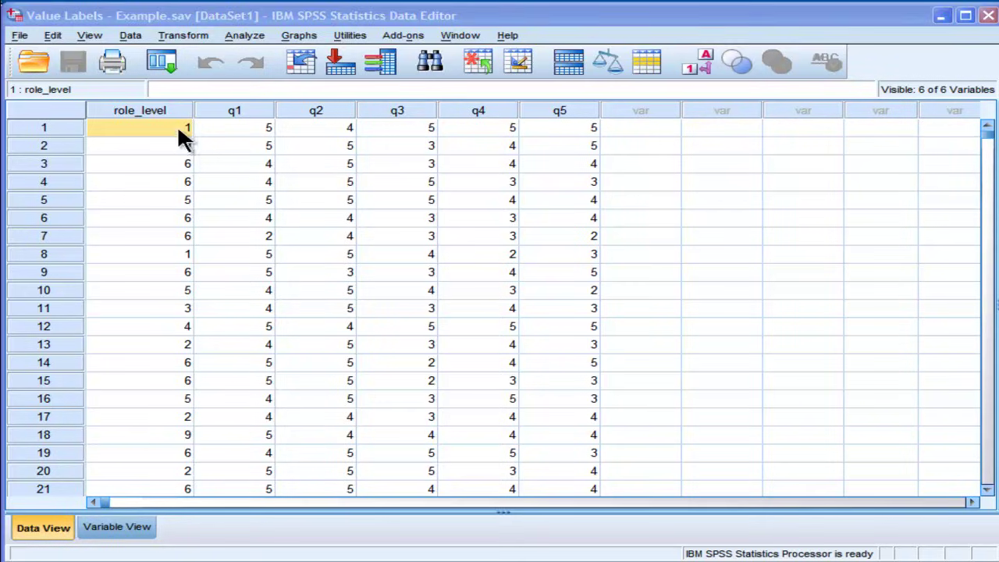
- Browse the first role_level values and the column header in the Data Editor
{"action": "key", "text": "Down"}
{"action": "key", "text": "Down"}
{"action": "key", "text": "Down"}
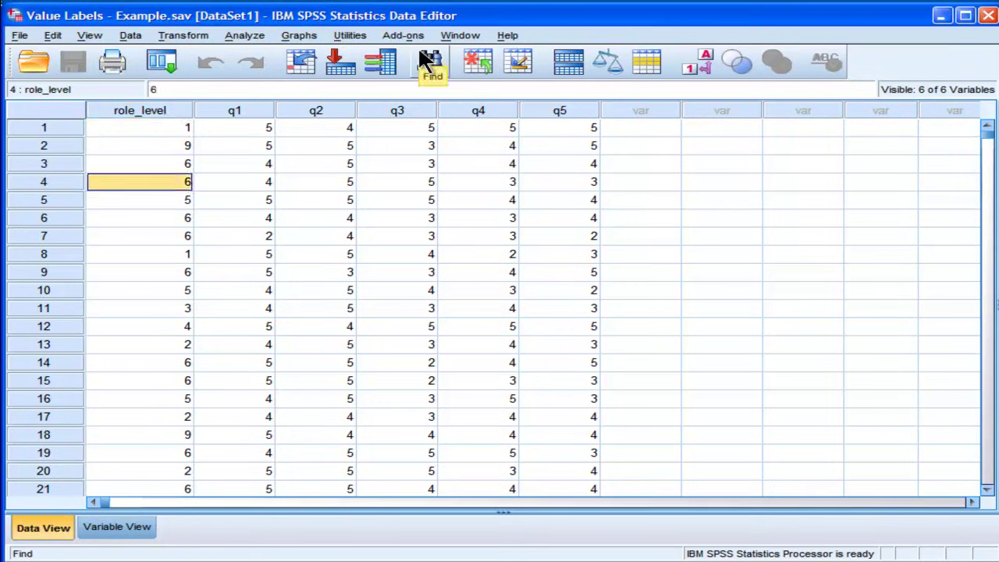
{"action": "key", "text": "Up"}
{"action": "key", "text": "Up"}
{"action": "key", "text": "Up"}
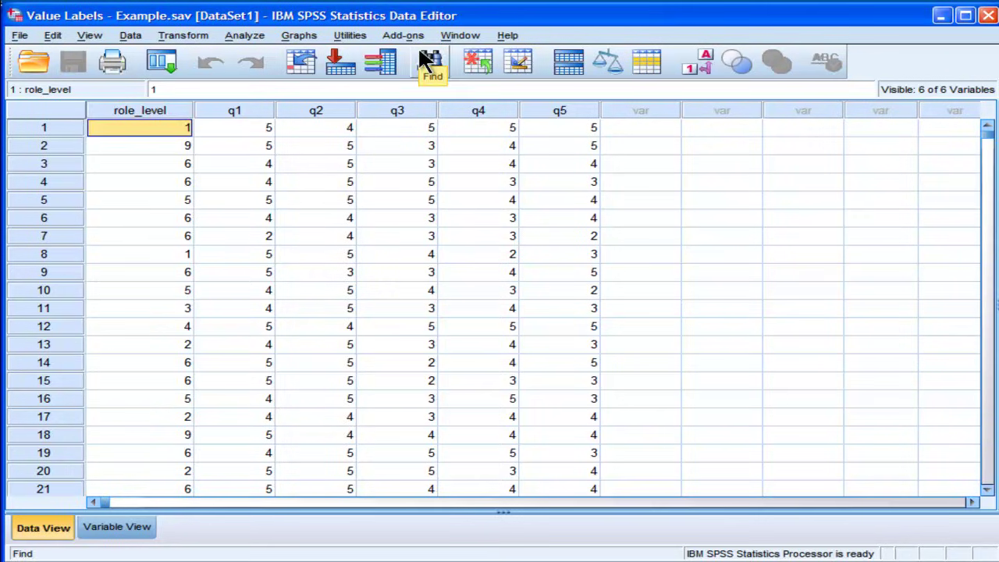
{"action": "left_click", "coordinate": [178, 140]}
{"action": "left_click", "coordinate": [176, 124]}
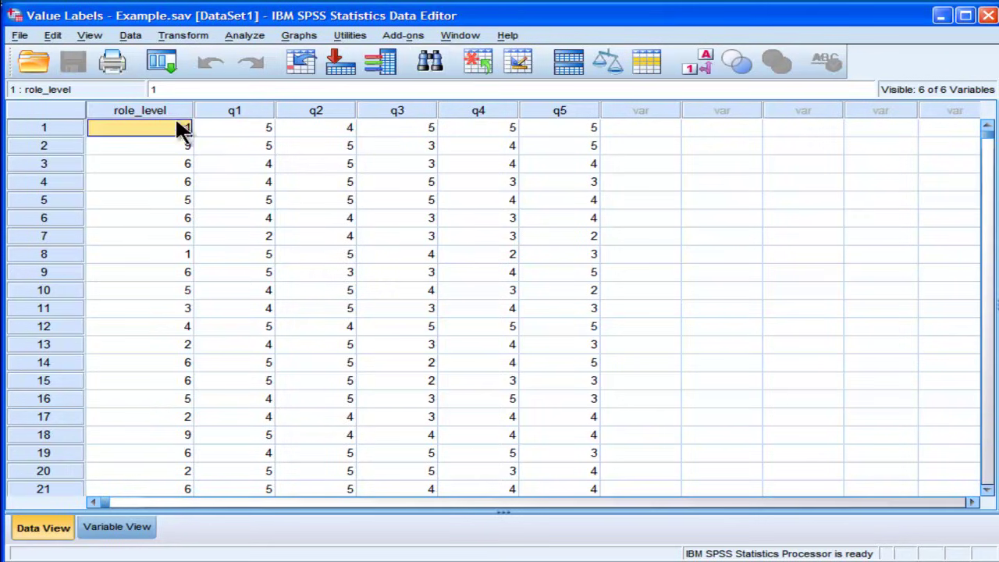
{"action": "left_click", "coordinate": [171, 107]}
{"action": "left_click", "coordinate": [170, 122]}
- Run a Frequencies analysis on role_level from Analyze > Descriptive Statistics
{"action": "left_click", "coordinate": [239, 36]}
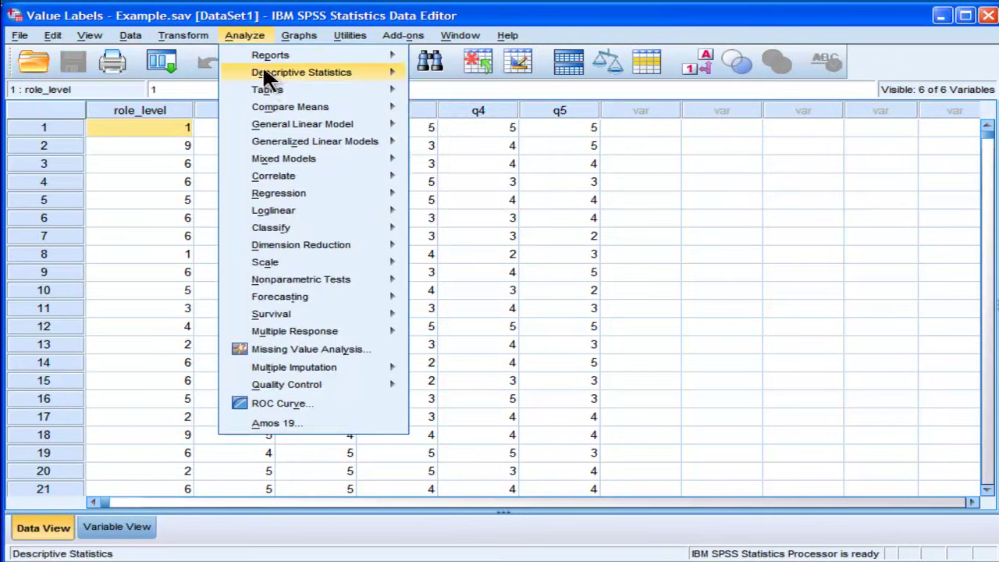
{"action": "mouse_move", "coordinate": [264, 71]}
{"action": "left_click", "coordinate": [429, 75]}
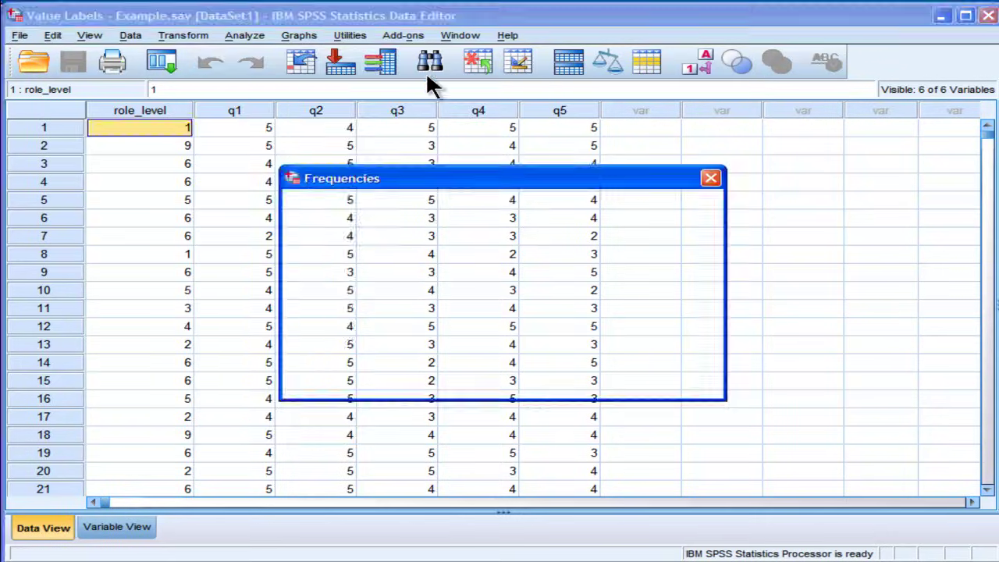
{"action": "left_click", "coordinate": [467, 278]}
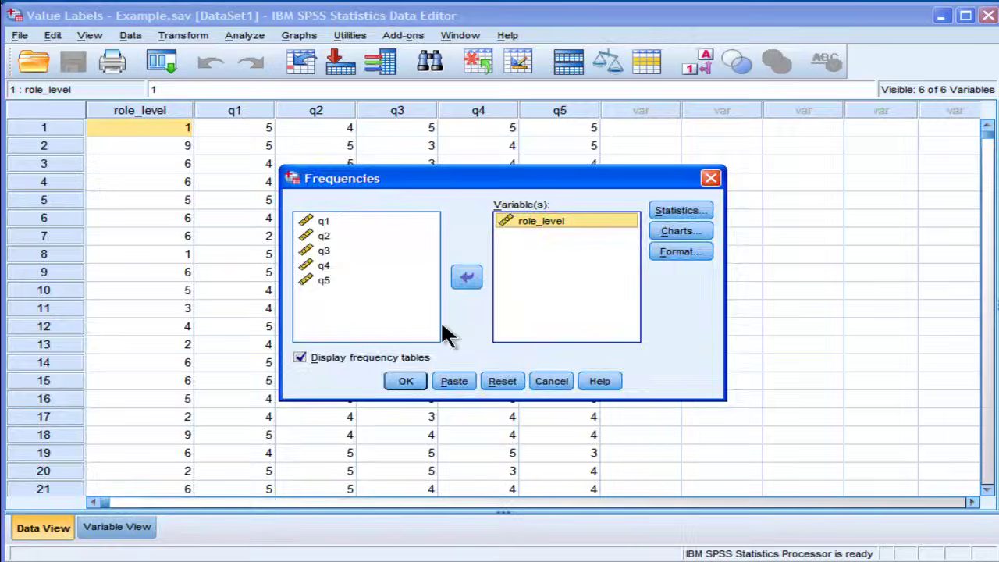
{"action": "left_click", "coordinate": [409, 380]}
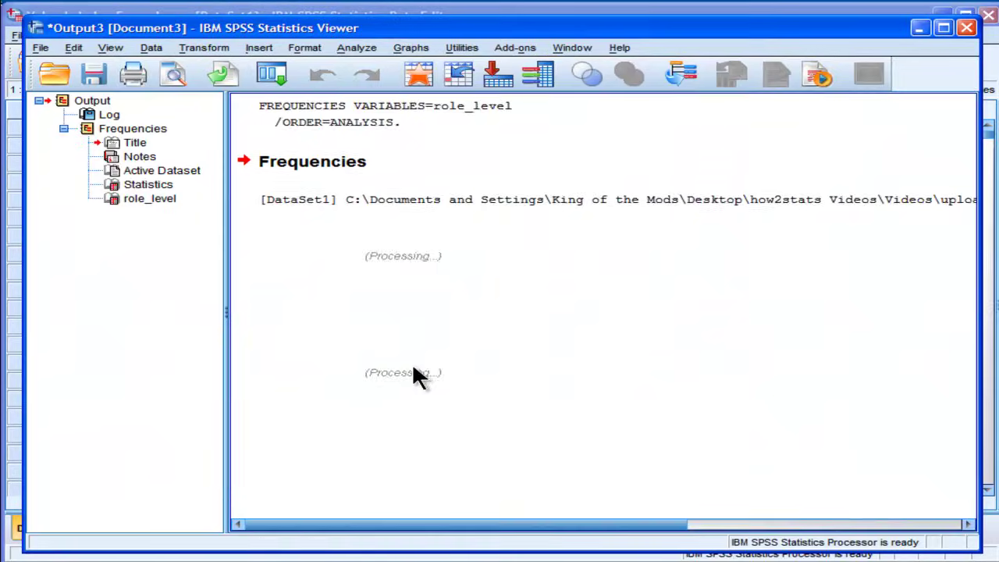
- Widen the Viewer's output pane and review the role_level frequency table
{"action": "left_click_drag", "start_coordinate": [229, 306], "coordinate": [107, 317]}
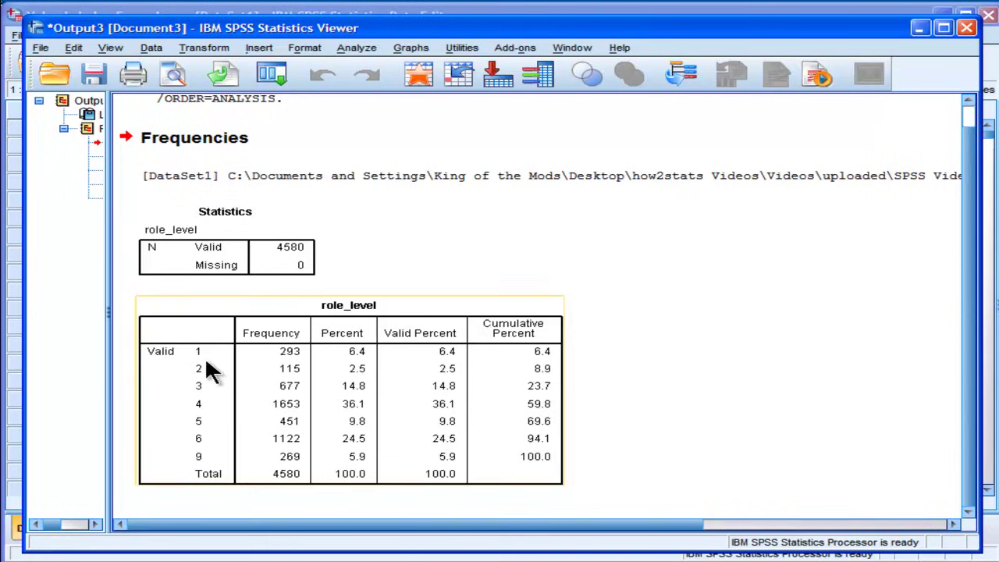
{"action": "left_click", "coordinate": [919, 28]}
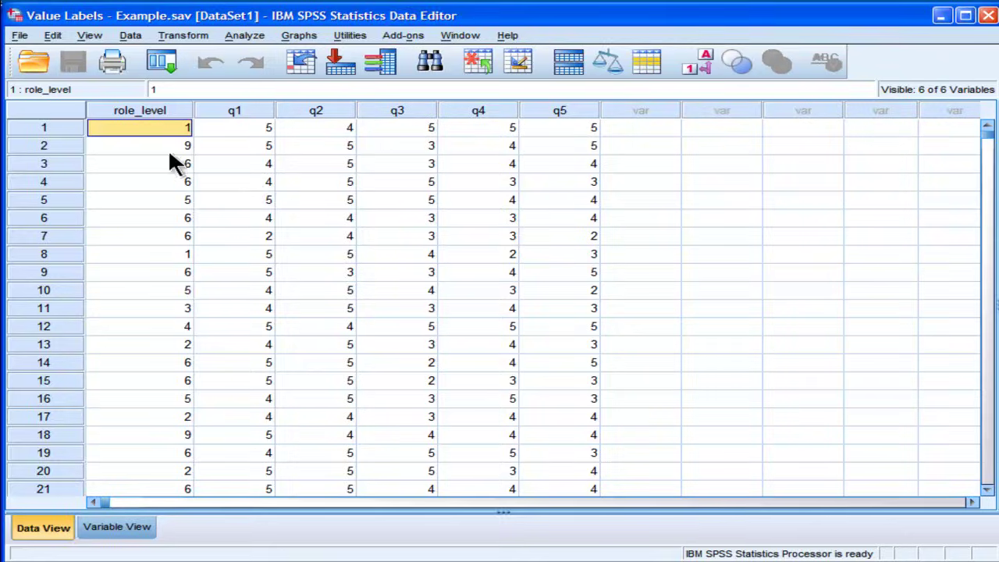
{"action": "left_click", "coordinate": [291, 559]}
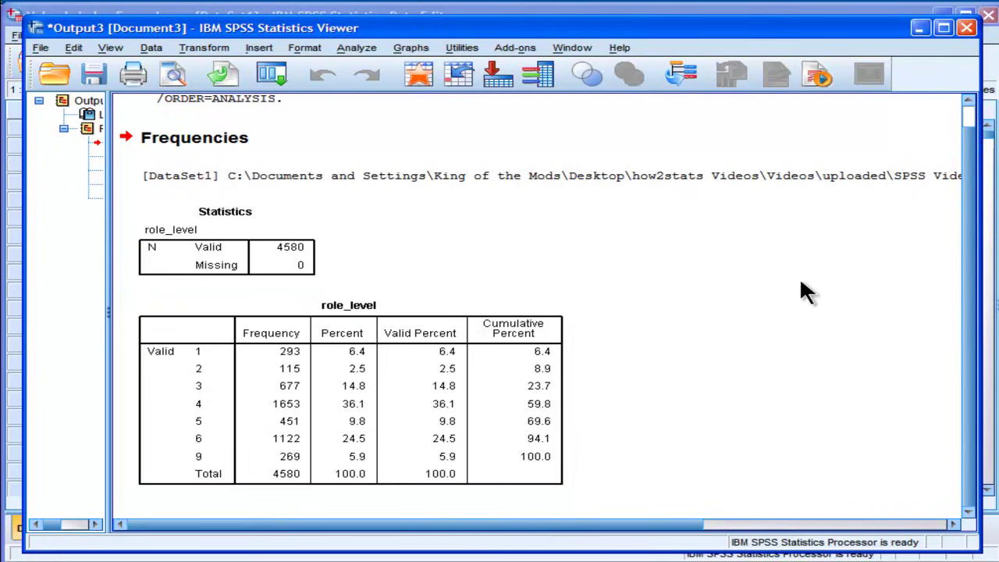
- Close the Output Viewer without saving its contents
{"action": "left_click", "coordinate": [967, 28]}
{"action": "left_click", "coordinate": [502, 315]}
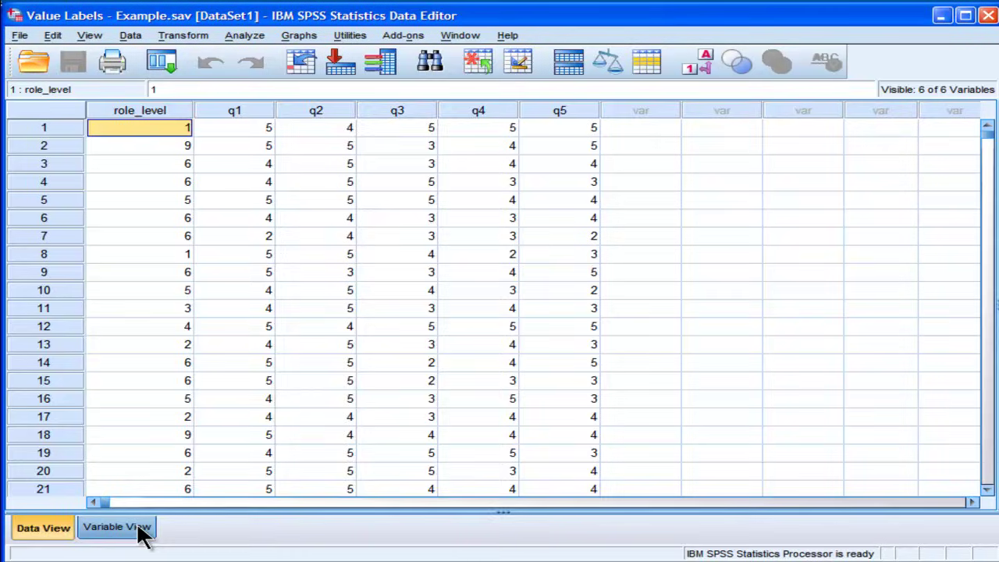
- Open the Value Labels dialog for role_level from Variable View
{"action": "left_click", "coordinate": [117, 528]}
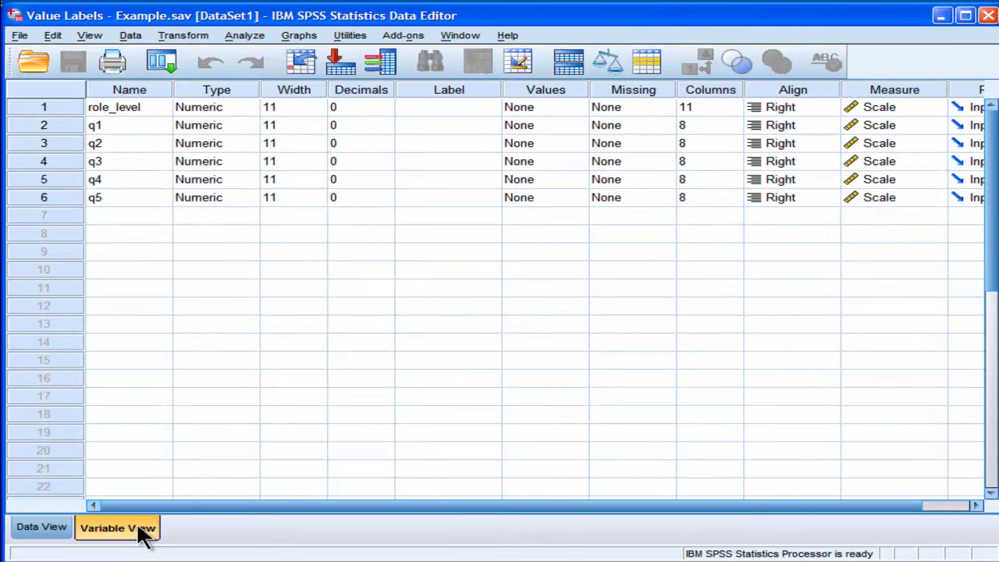
{"action": "left_click", "coordinate": [49, 529]}
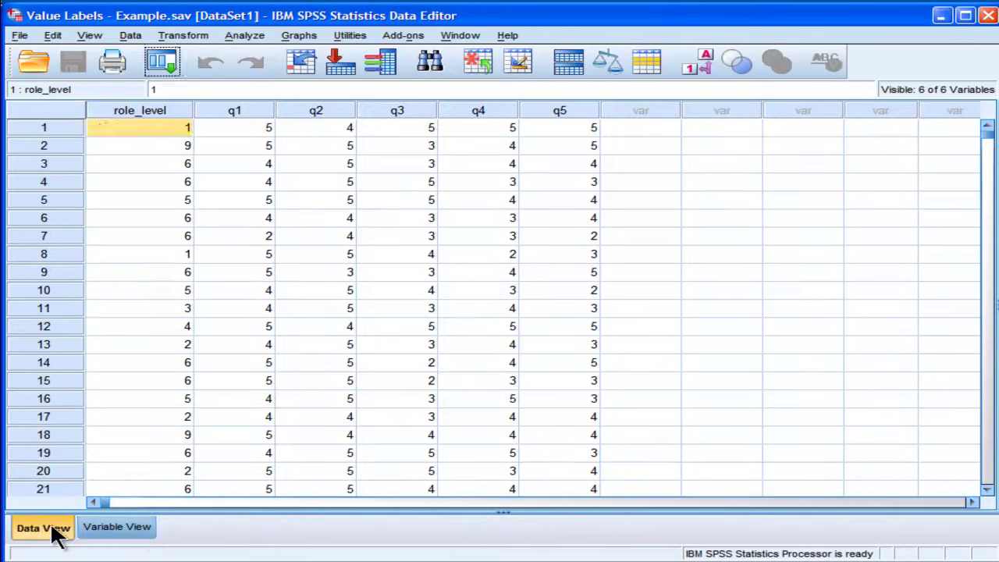
{"action": "left_click", "coordinate": [125, 541]}
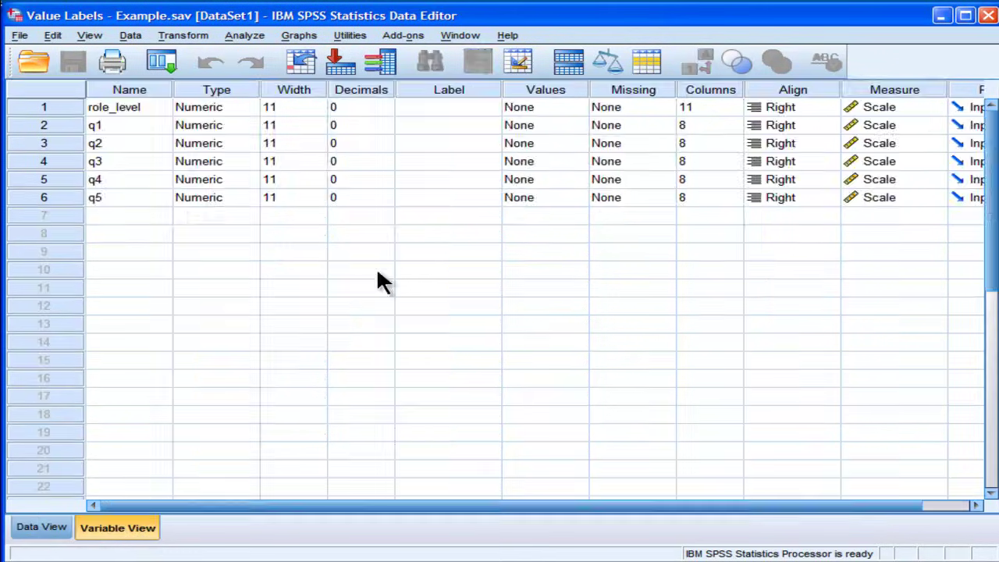
{"action": "left_click", "coordinate": [575, 106]}
{"action": "left_click", "coordinate": [576, 106]}
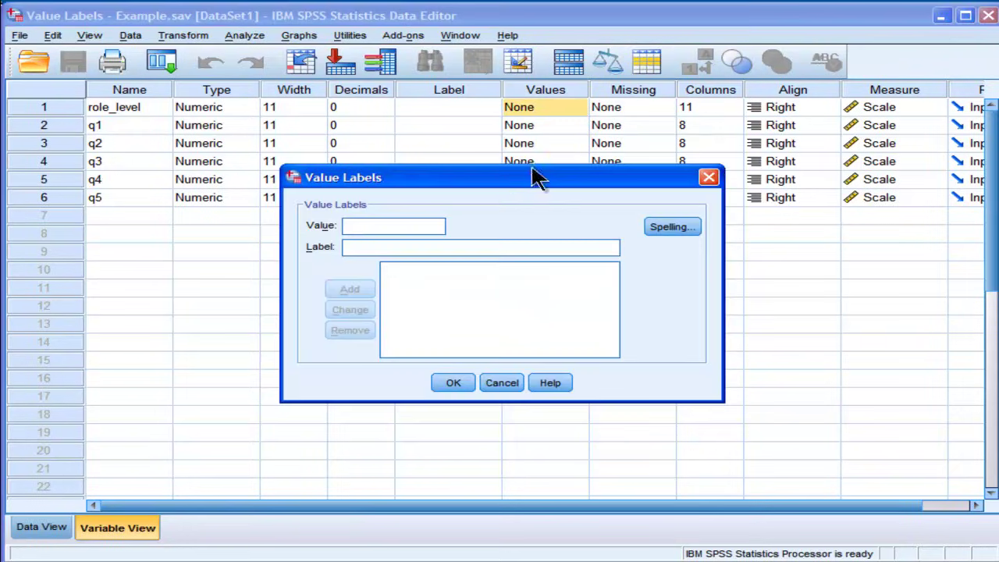
- Add value labels 1 = CEO and 2 = CFO
{"action": "type", "text": "1"}
{"action": "left_click", "coordinate": [414, 249]}
{"action": "type", "text": "CEO"}
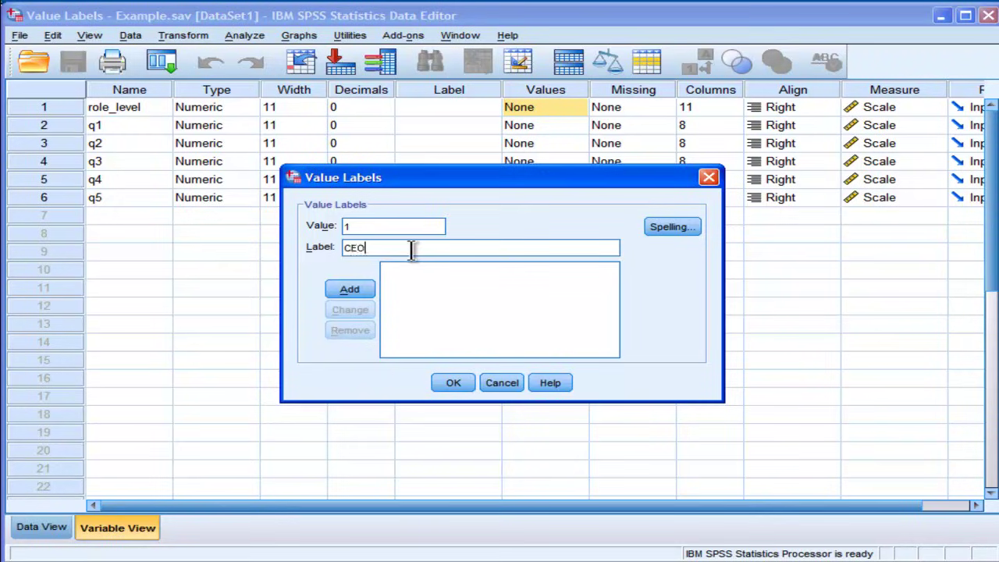
{"action": "left_click", "coordinate": [350, 289]}
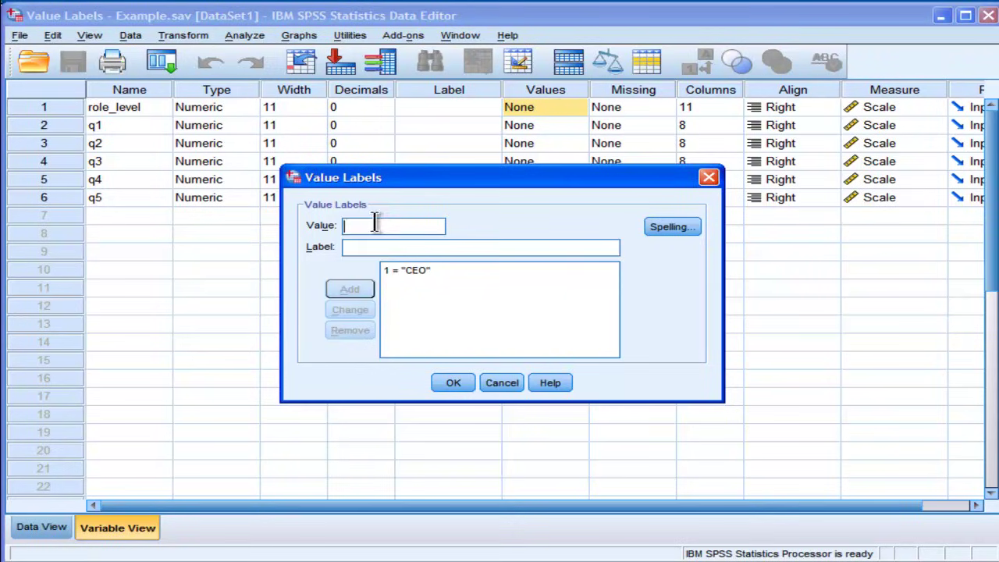
{"action": "type", "text": "2"}
{"action": "left_click", "coordinate": [374, 247]}
{"action": "type", "text": "CFO"}
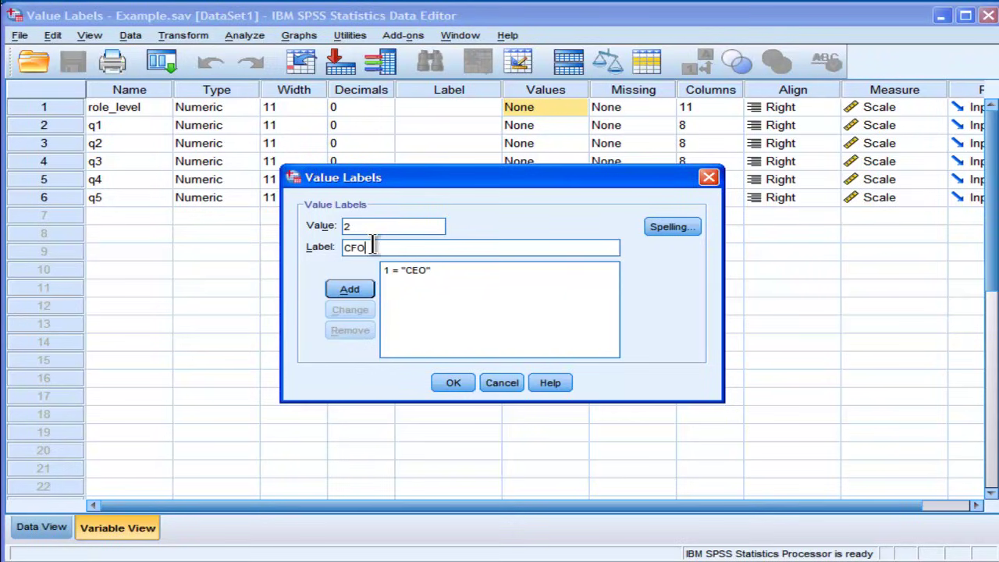
{"action": "left_click", "coordinate": [351, 282]}
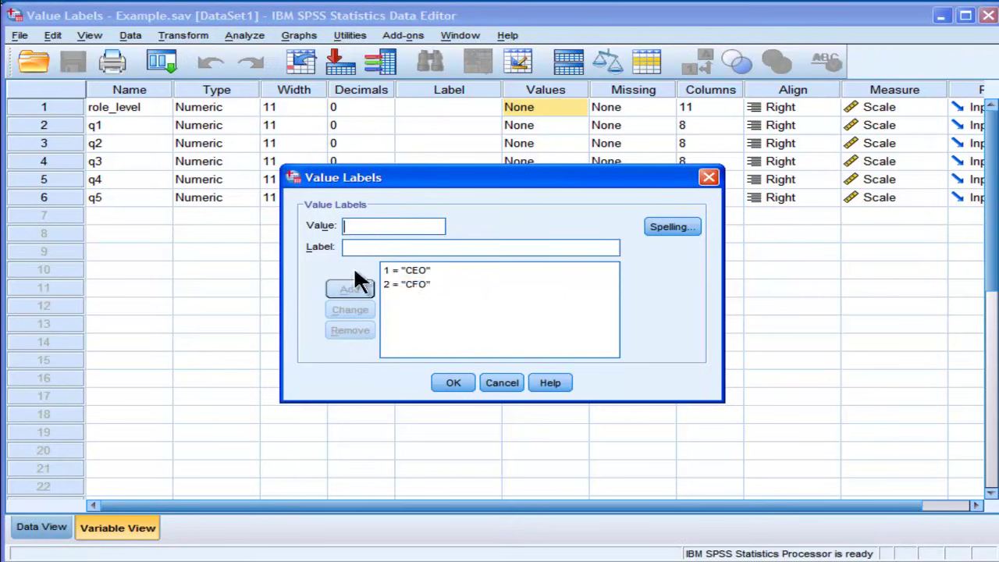
- Add value label 3 = Division Leader, fixing the trailing 's' typo
{"action": "type", "text": "3"}
{"action": "left_click", "coordinate": [364, 247]}
{"action": "type", "text": "Division Leaders"}
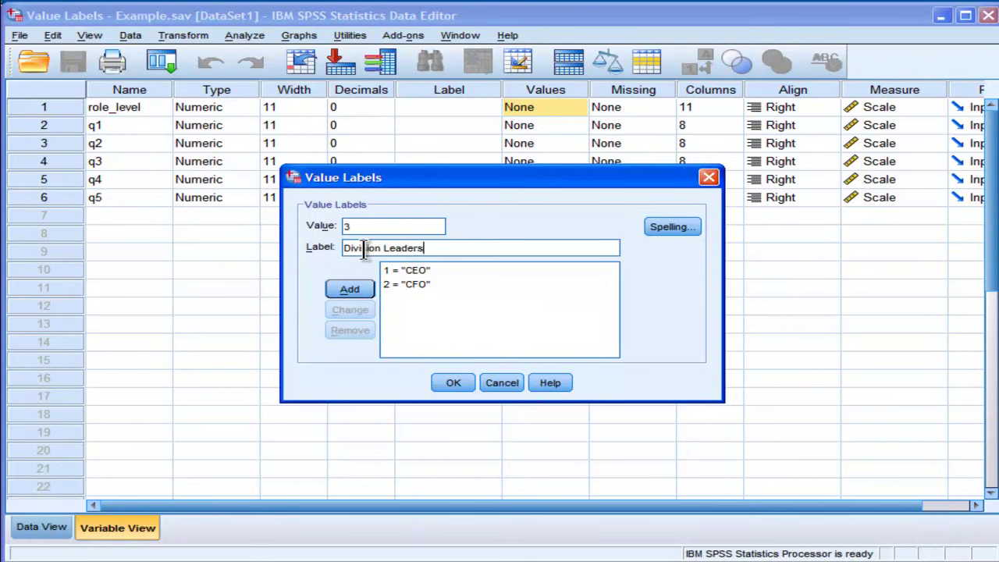
{"action": "key", "text": "BackSpace"}
{"action": "left_click", "coordinate": [351, 286]}
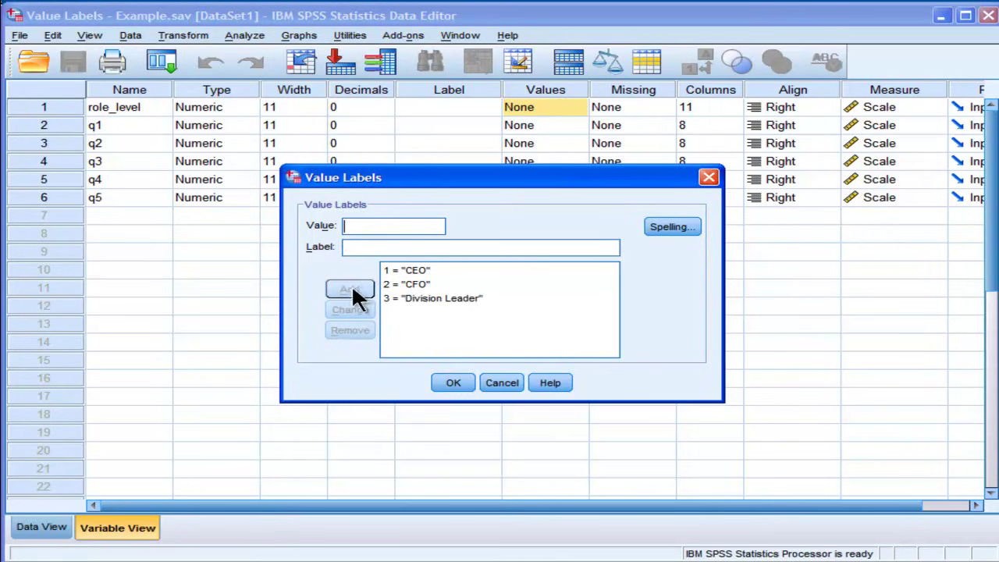
- Confirm the labels, recheck role_level's Values dialog, then return to Data View
{"action": "left_click", "coordinate": [451, 384]}
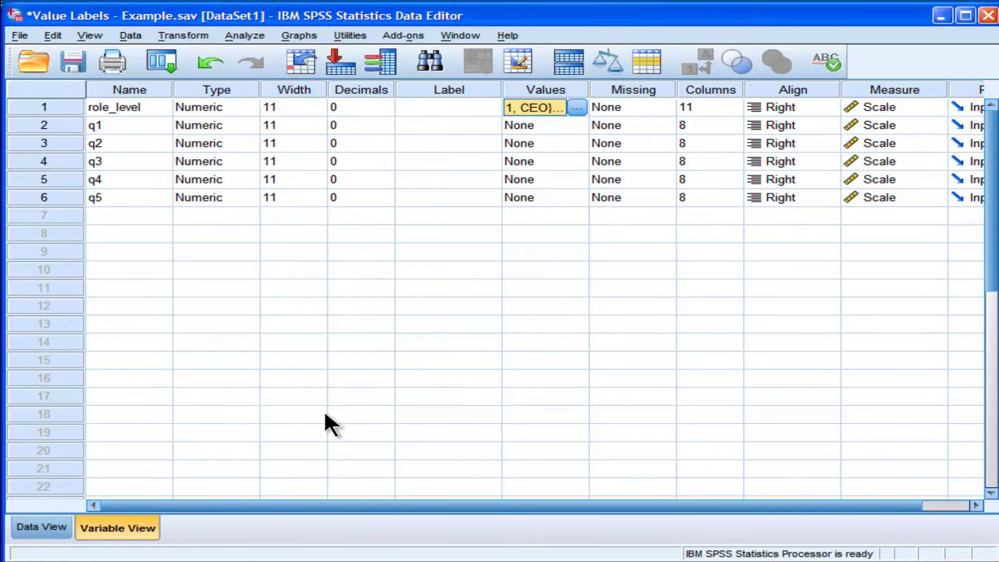
{"action": "left_click", "coordinate": [530, 107]}
{"action": "left_click", "coordinate": [575, 107]}
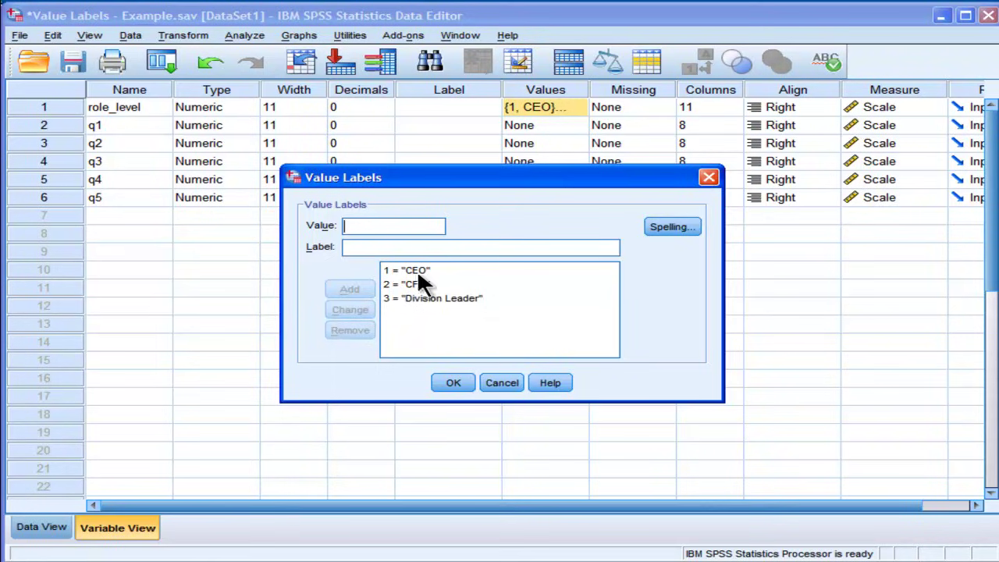
{"action": "left_click", "coordinate": [709, 178]}
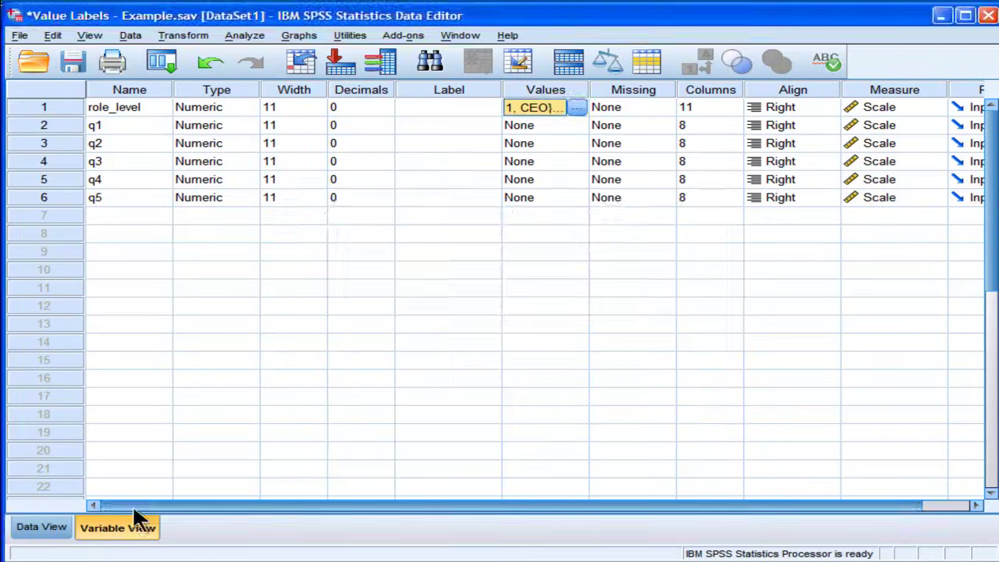
{"action": "left_click", "coordinate": [55, 526]}
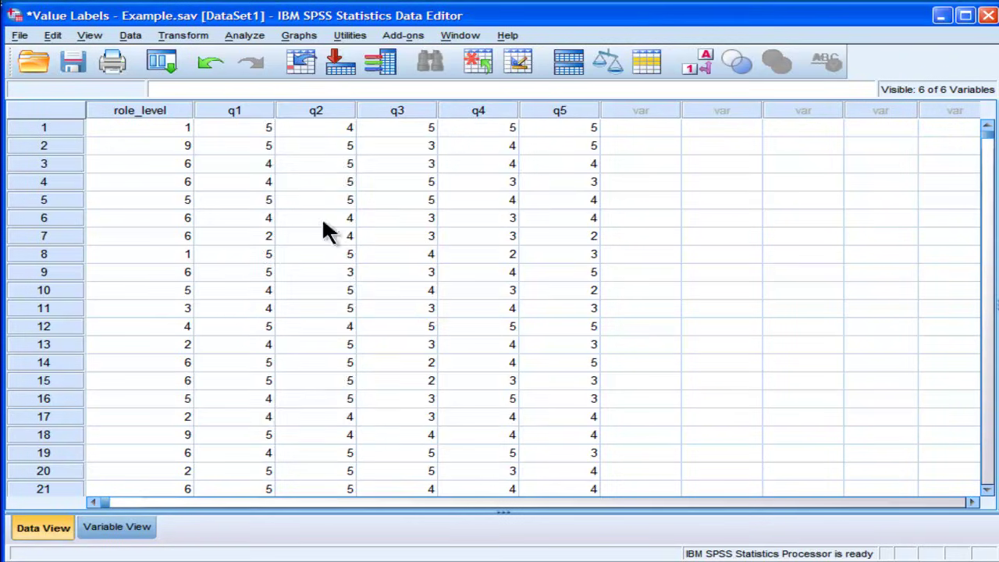
- Rerun Frequencies on role_level and widen the Viewer to see the labelled table
{"action": "left_click", "coordinate": [257, 35]}
{"action": "mouse_move", "coordinate": [279, 70]}
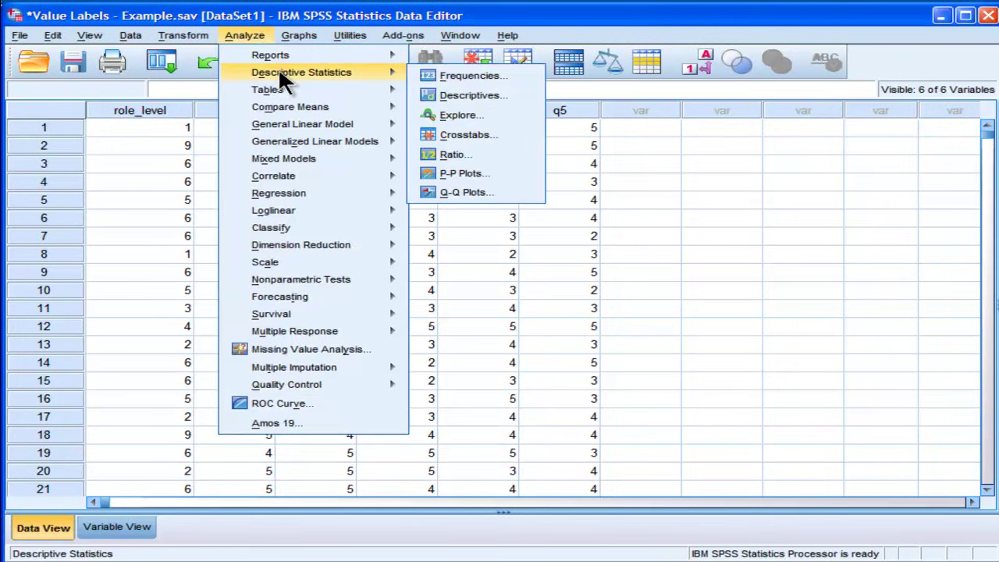
{"action": "left_click", "coordinate": [441, 75]}
{"action": "left_click", "coordinate": [412, 380]}
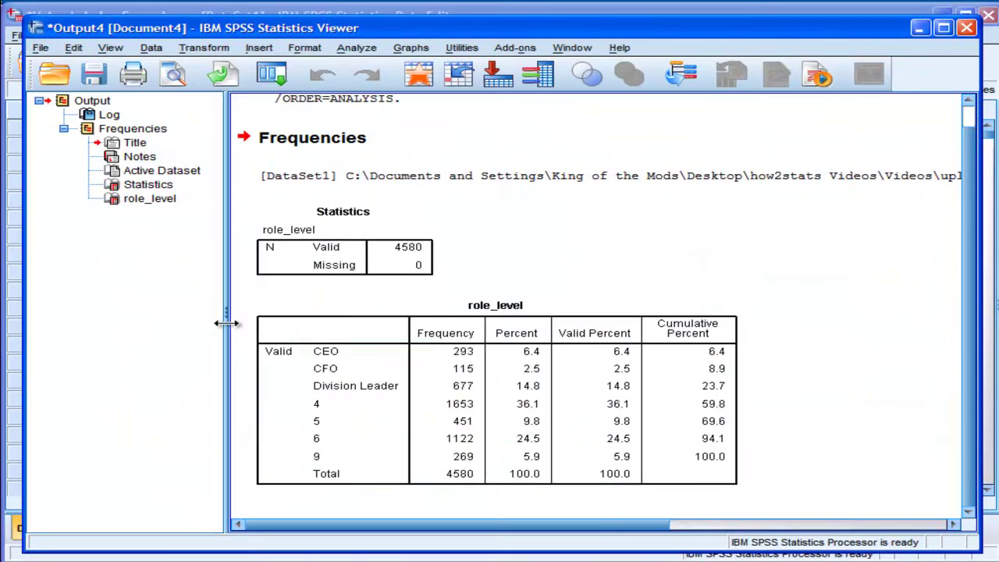
{"action": "left_click_drag", "start_coordinate": [225, 322], "coordinate": [115, 316]}
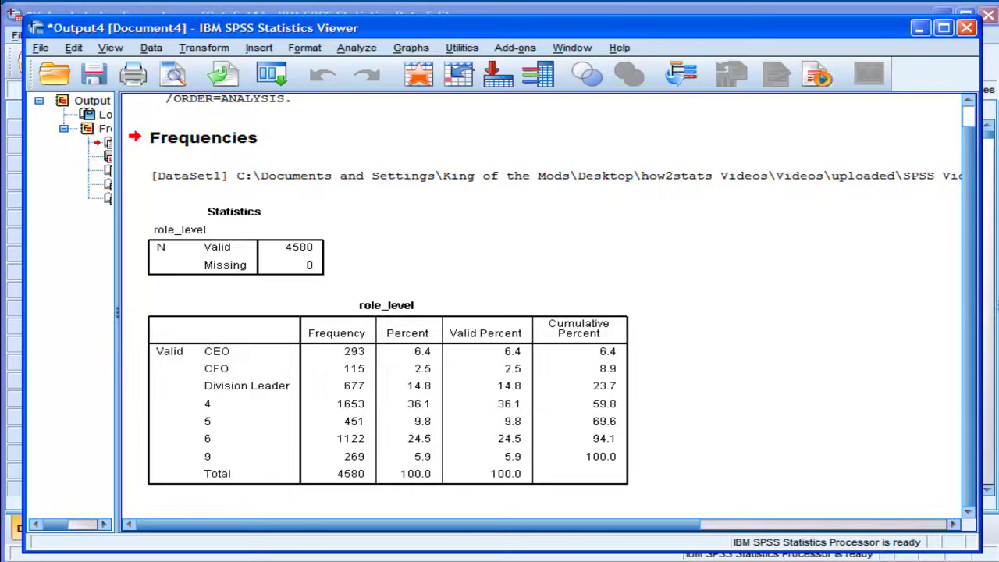
- Save Example.sav and open a new blank Syntax Editor window
{"action": "key", "text": "alt+Tab"}
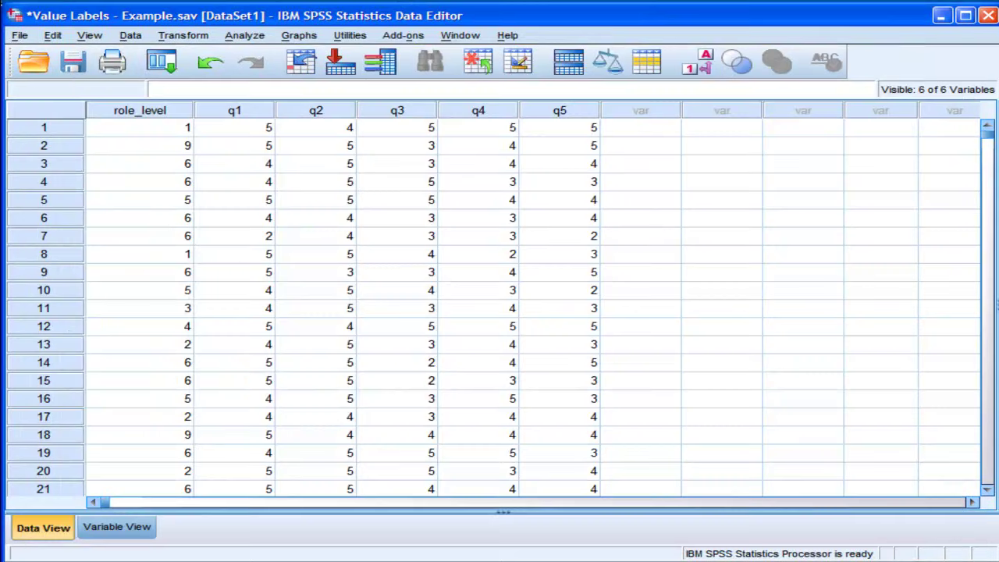
{"action": "left_click", "coordinate": [70, 70]}
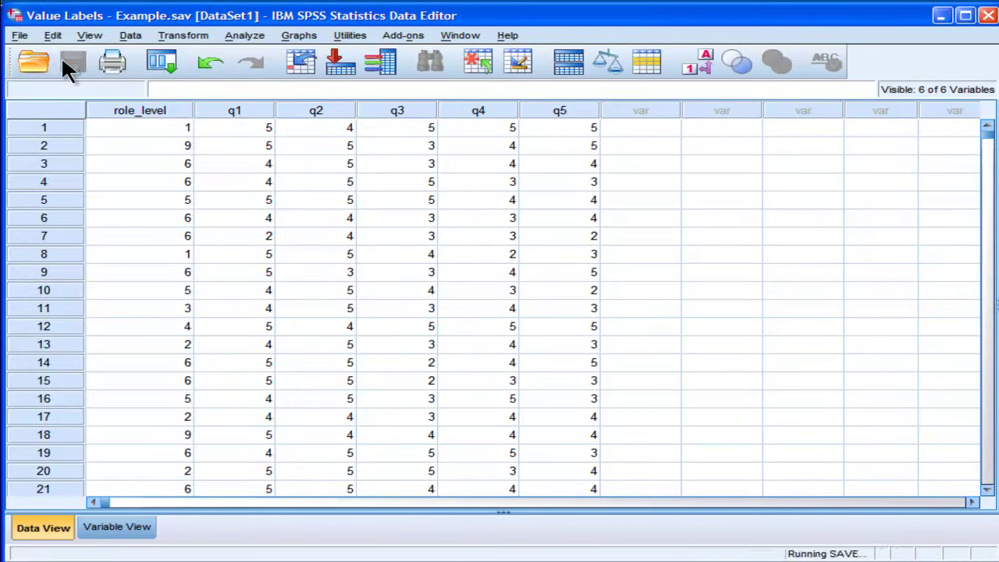
{"action": "left_click", "coordinate": [20, 36]}
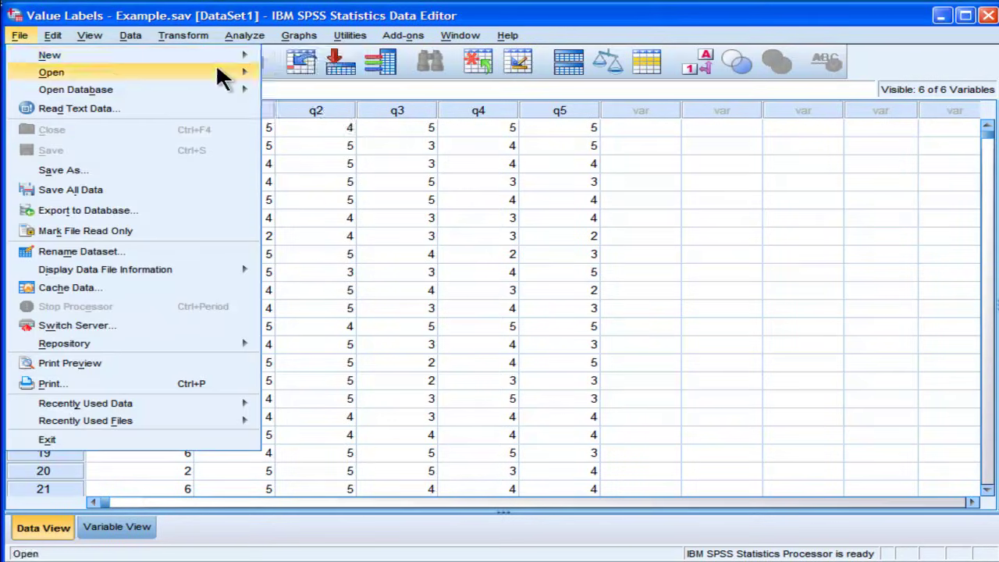
{"action": "mouse_move", "coordinate": [234, 56]}
{"action": "left_click", "coordinate": [287, 76]}
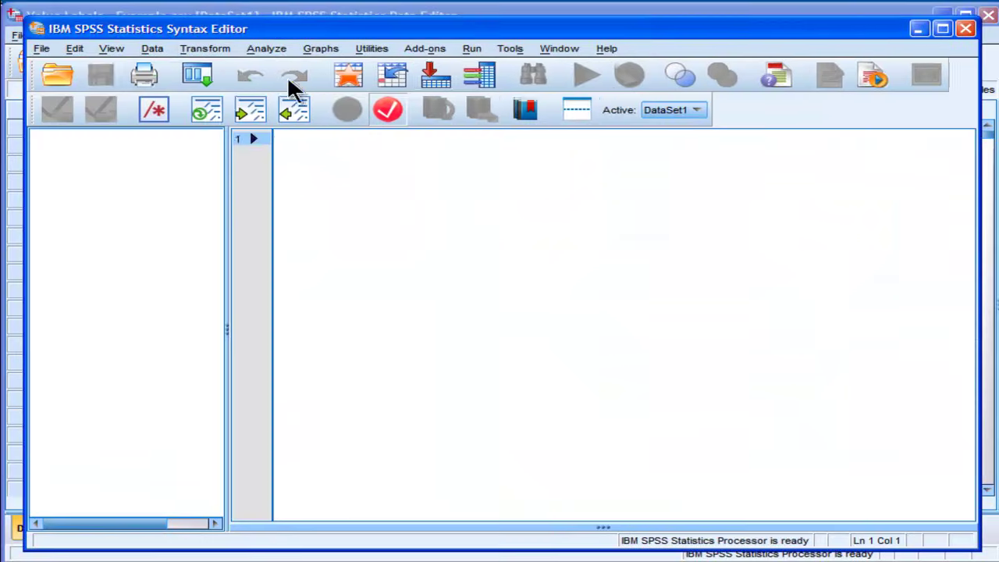
- Type VALUE LABELS role_level with 1 'CEO' through 6 'Employee' and 9 'Other'
{"action": "type", "text": "VA"}
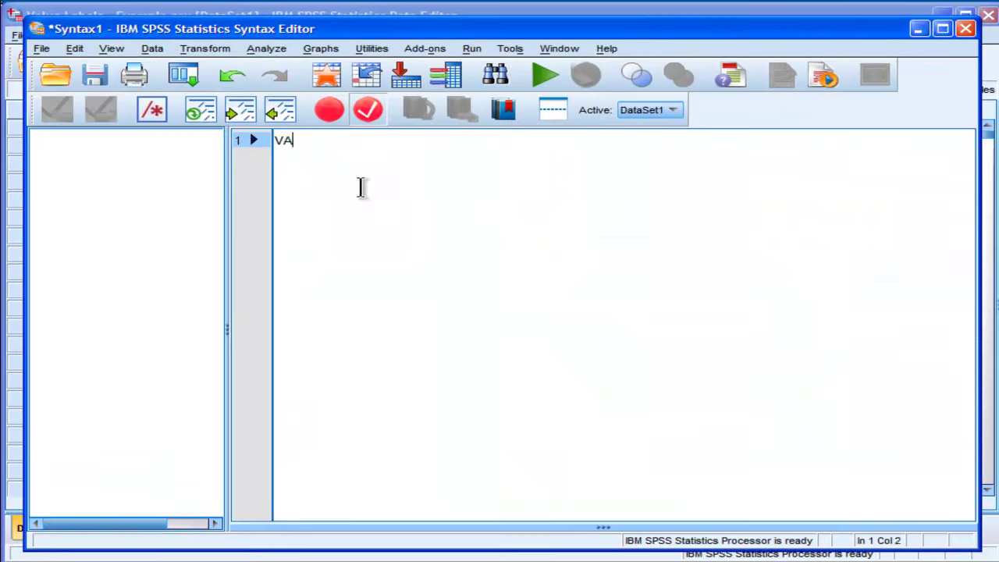
{"action": "type", "text": "LUE LABE"}
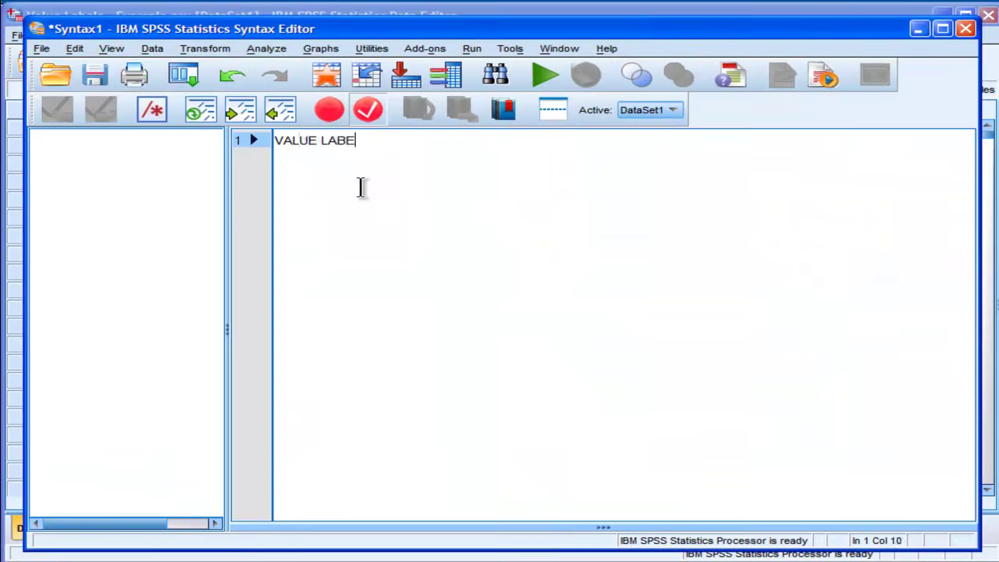
{"action": "type", "text": "LS "}
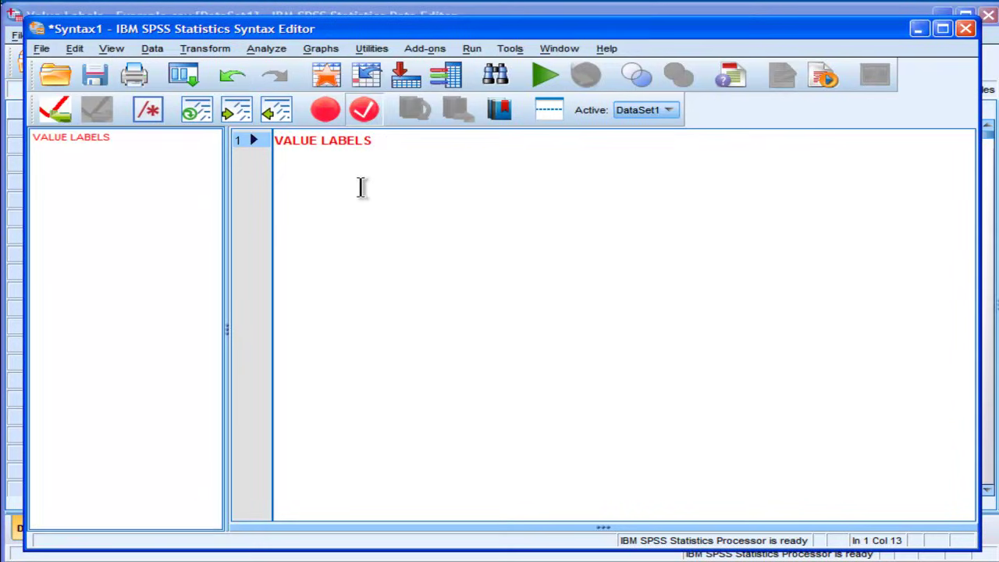
{"action": "type", "text": "role_level 1 'CEO"}
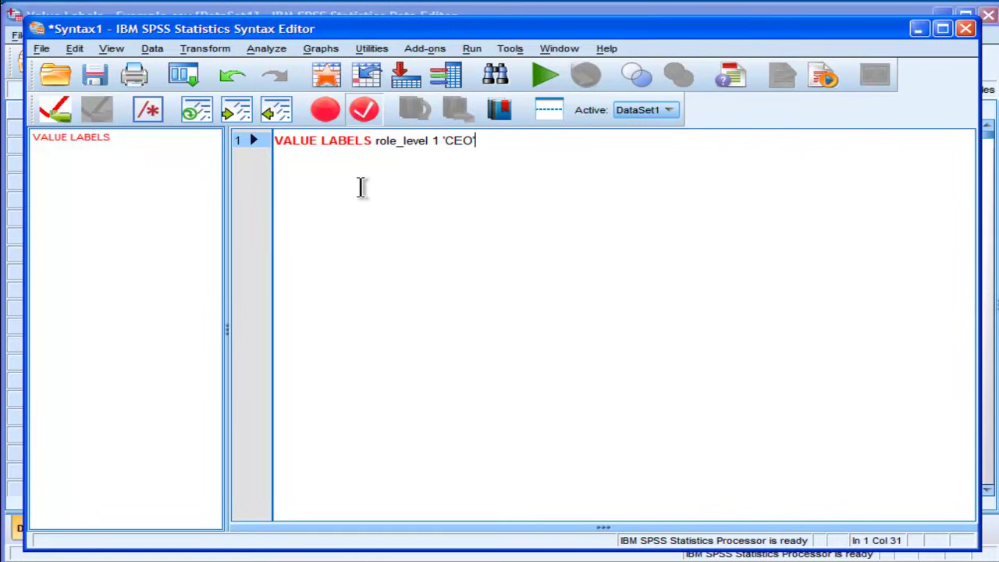
{"action": "key", "text": "Left"}
{"action": "key", "text": "Left"}
{"action": "key", "text": "Left"}
{"action": "key", "text": "Left"}
{"action": "key", "text": "Right"}
{"action": "key", "text": "Right"}
{"action": "key", "text": "Right"}
{"action": "key", "text": "Right"}
{"action": "type", "text": "2 'CFO' 3 'D"}
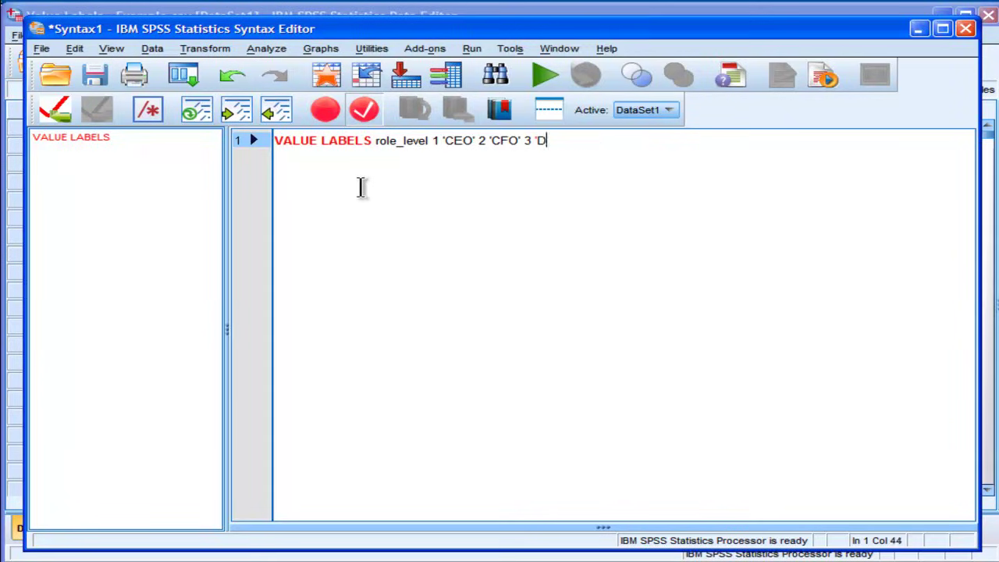
{"action": "type", "text": "ivision Ledae"}
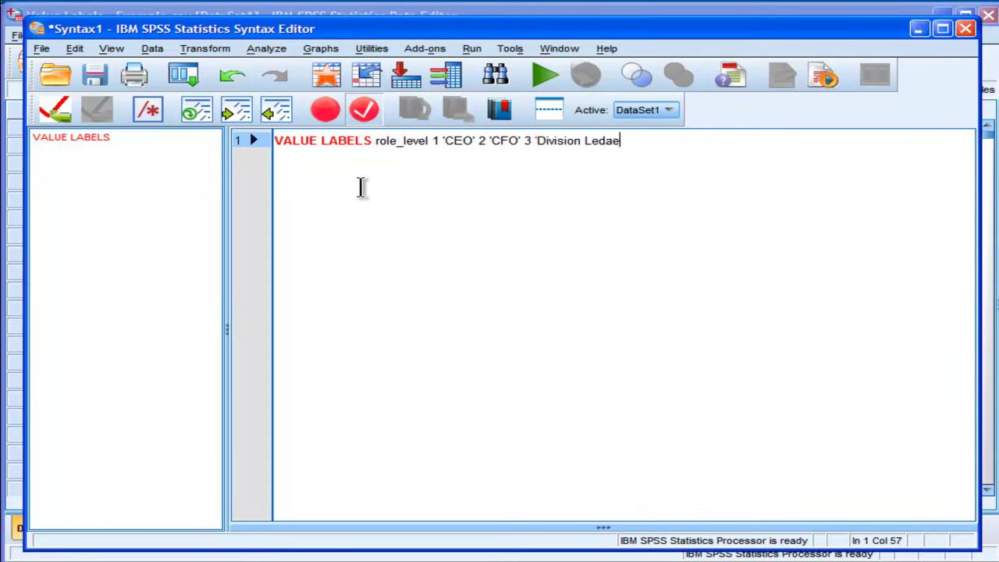
{"action": "key", "text": "BackSpace"}
{"action": "key", "text": "BackSpace"}
{"action": "key", "text": "BackSpace"}
{"action": "type", "text": "ader' 4 'Manager'"}
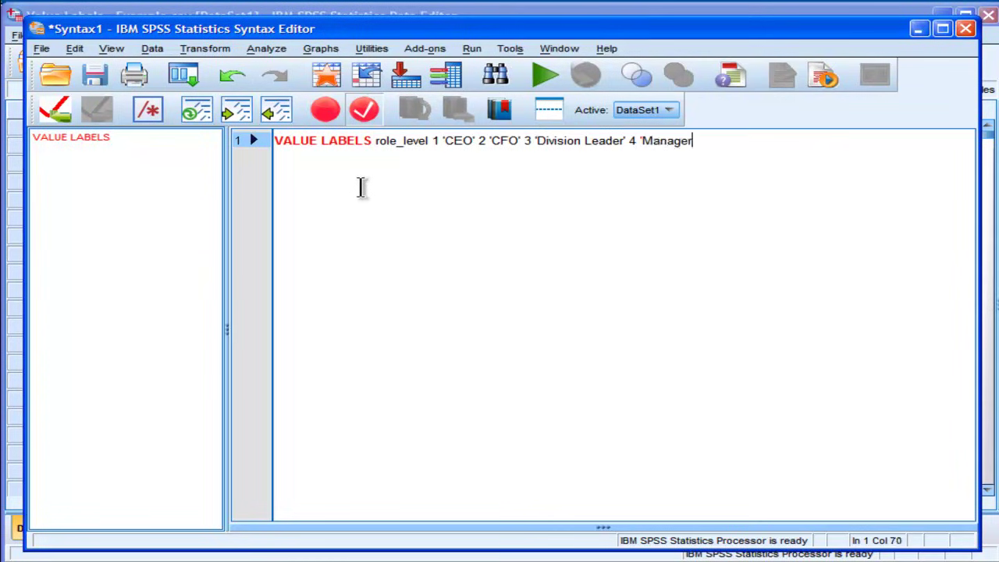
{"action": "type", "text": " 5 '"}
{"action": "type", "text": "Project Manage"}
{"action": "type", "text": "r' "}
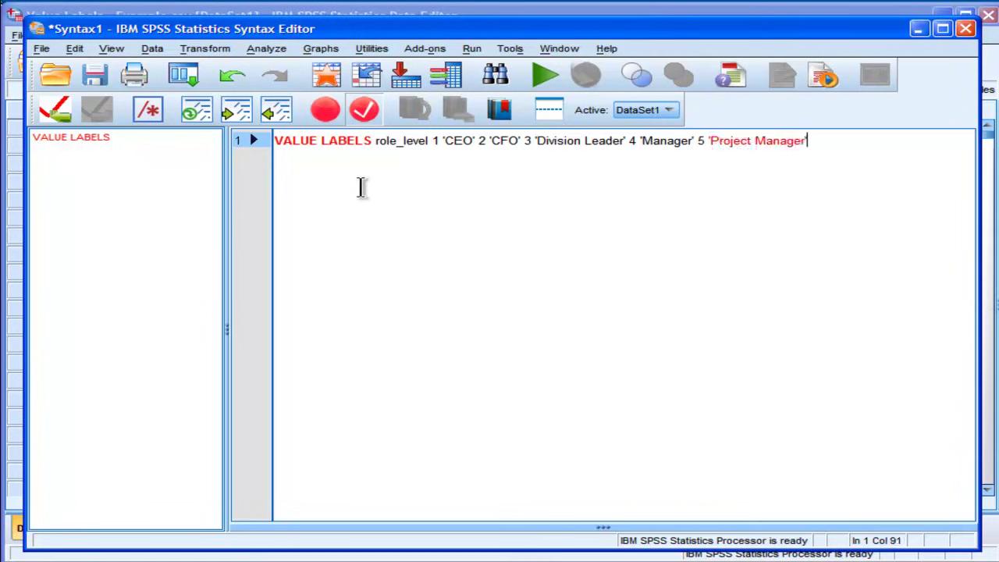
{"action": "type", "text": "6 "}
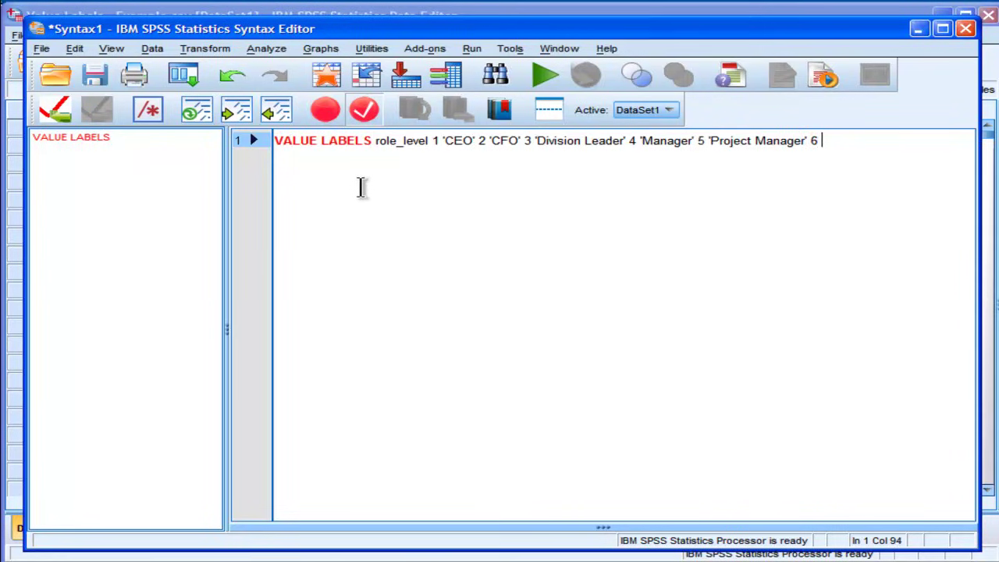
{"action": "type", "text": "'Employee"}
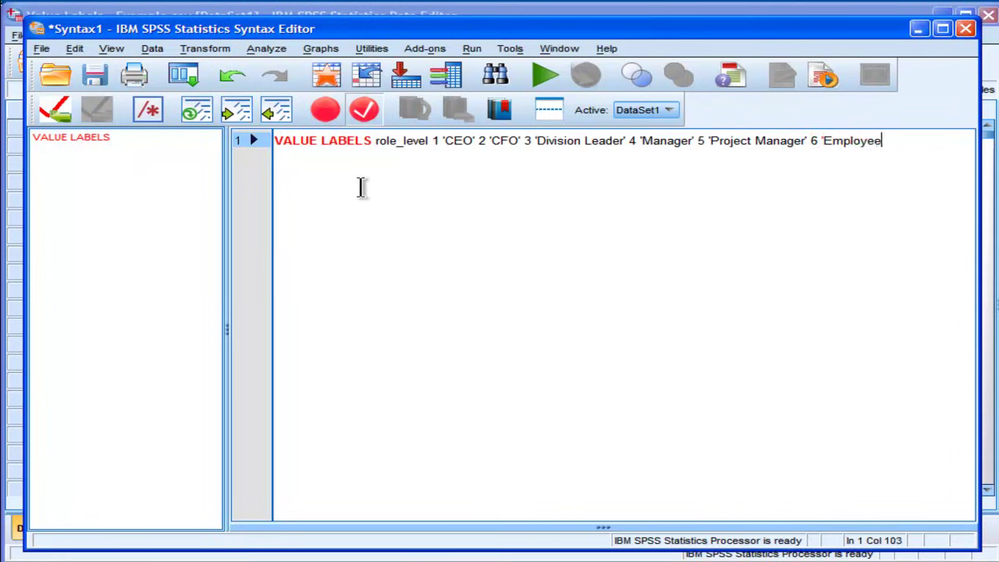
{"action": "type", "text": "' 9 'Other'."}
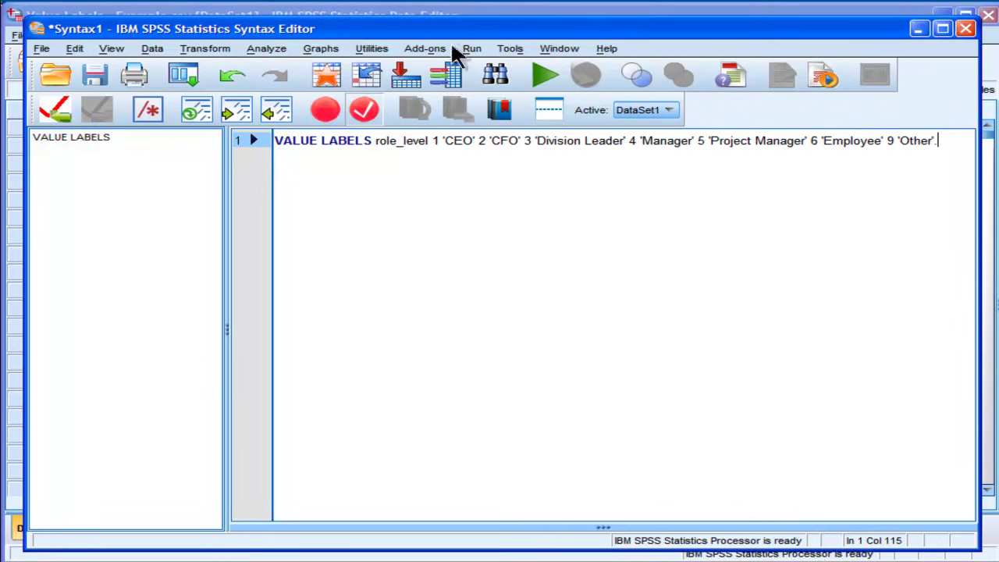
- Run all the syntax and verify role_level's seven value labels in Variable View
{"action": "left_click", "coordinate": [474, 48]}
{"action": "left_click", "coordinate": [477, 67]}
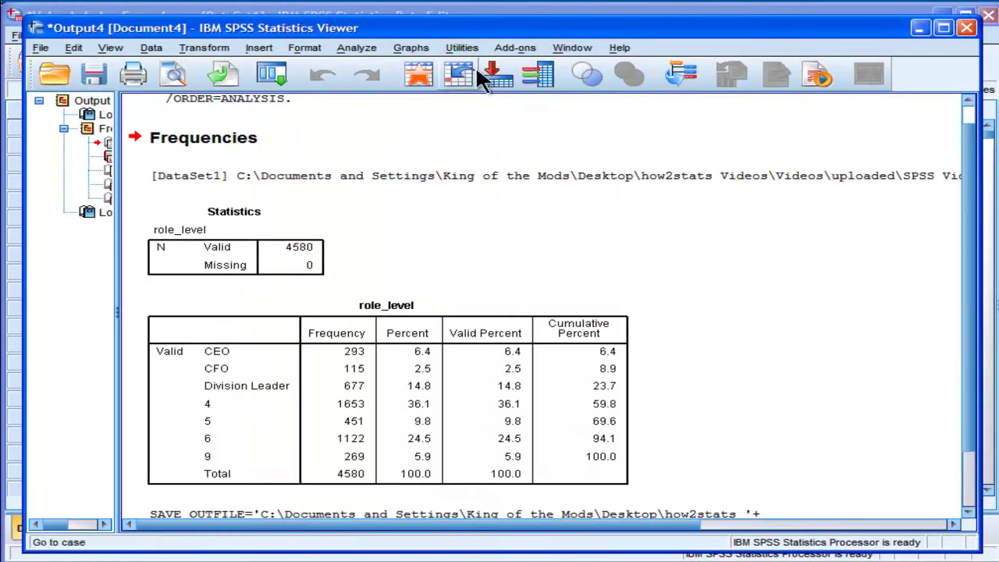
{"action": "key", "text": "alt+Tab"}
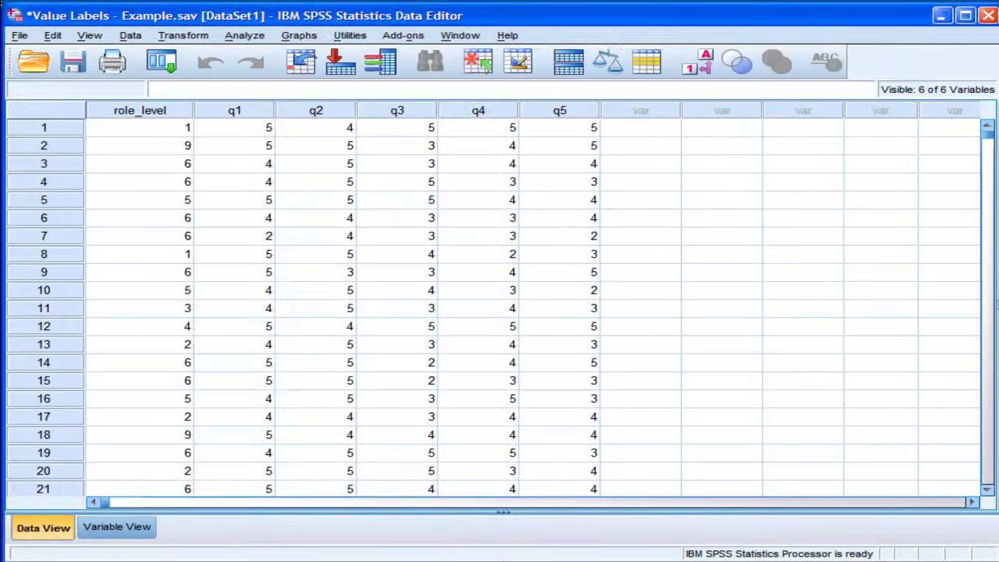
{"action": "left_click", "coordinate": [131, 528]}
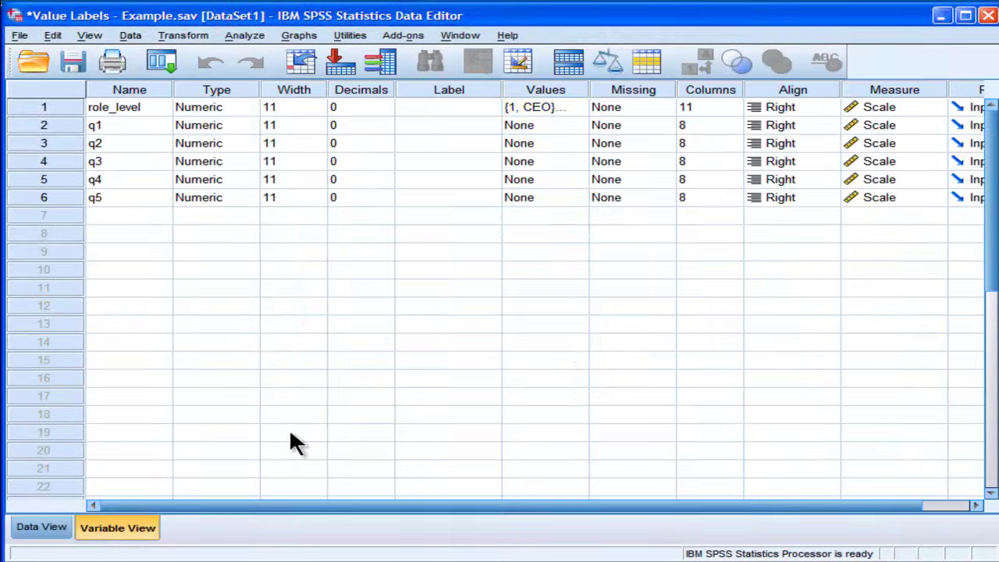
{"action": "left_click", "coordinate": [579, 107]}
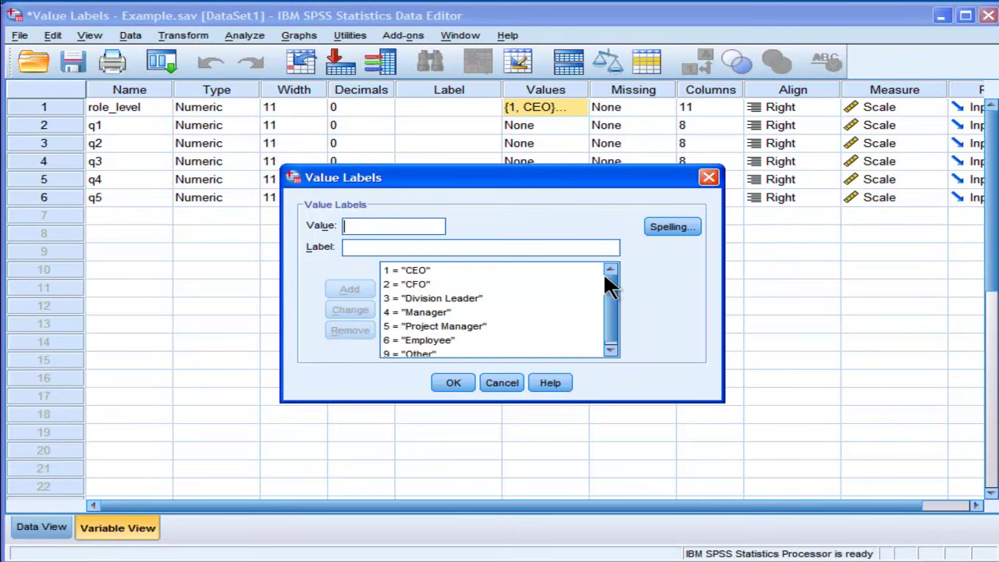
{"action": "left_click_drag", "start_coordinate": [613, 291], "coordinate": [613, 312]}
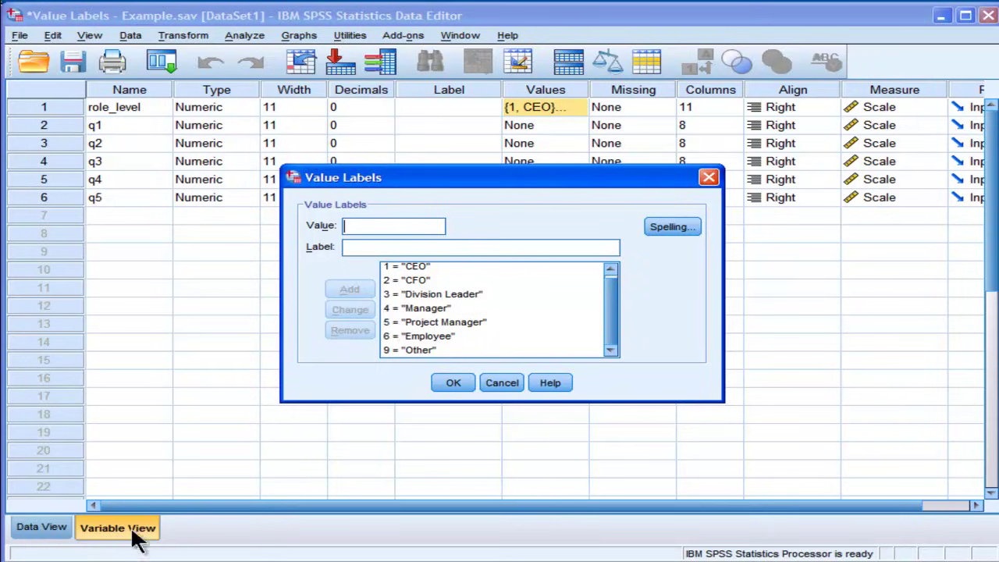
{"action": "left_click", "coordinate": [709, 178]}
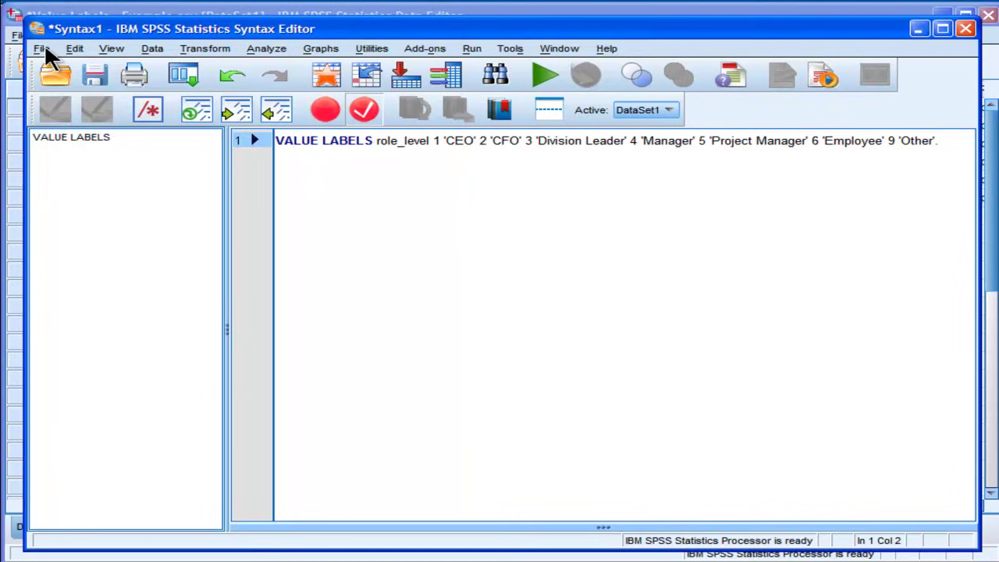
{"action": "left_click", "coordinate": [41, 48]}
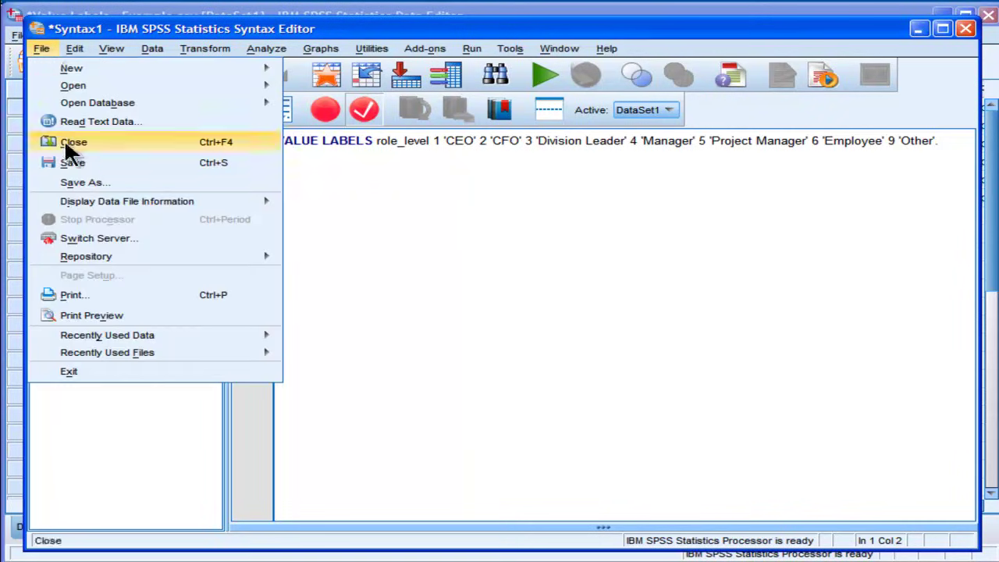
{"action": "left_click", "coordinate": [41, 47]}
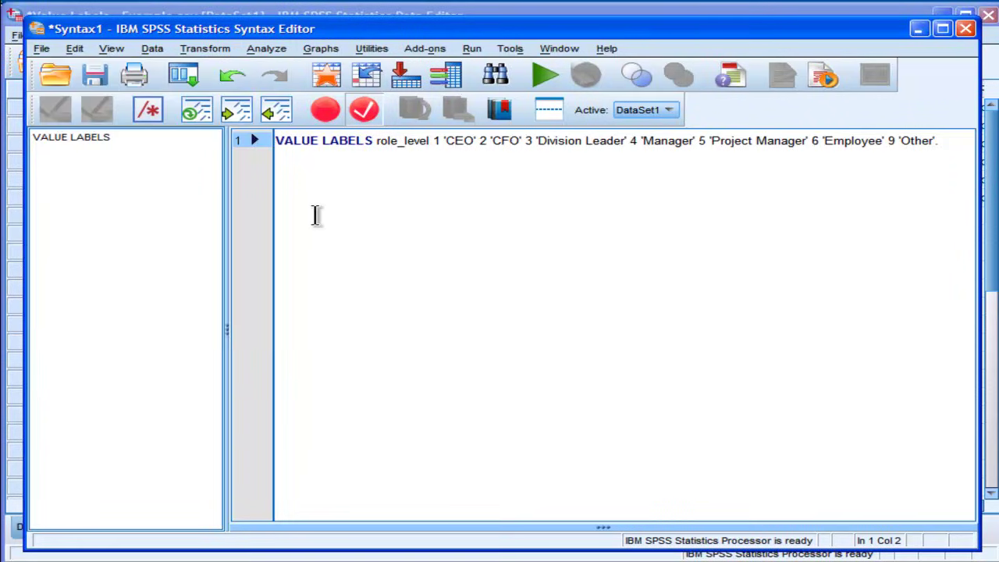